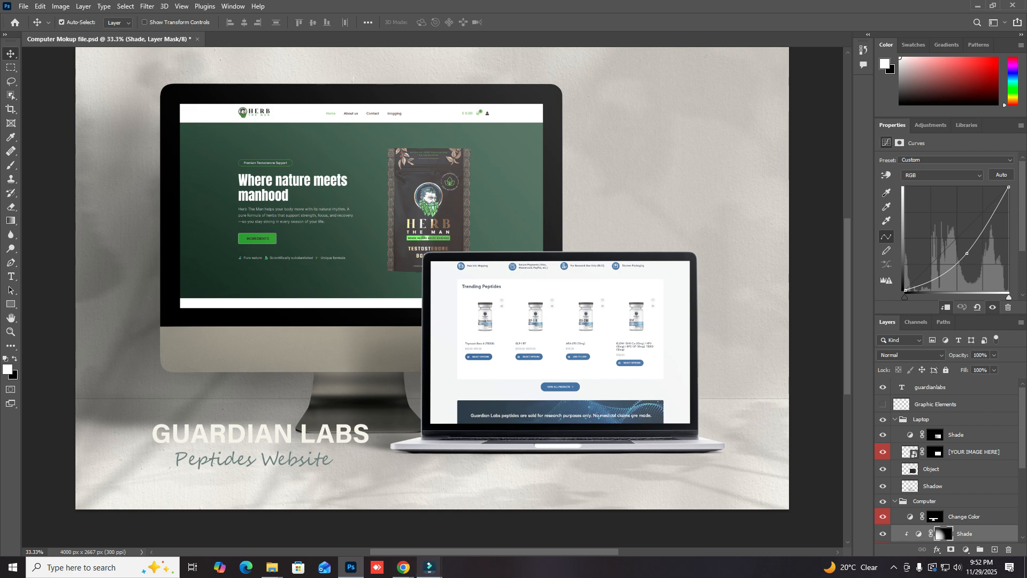
click(272, 568)
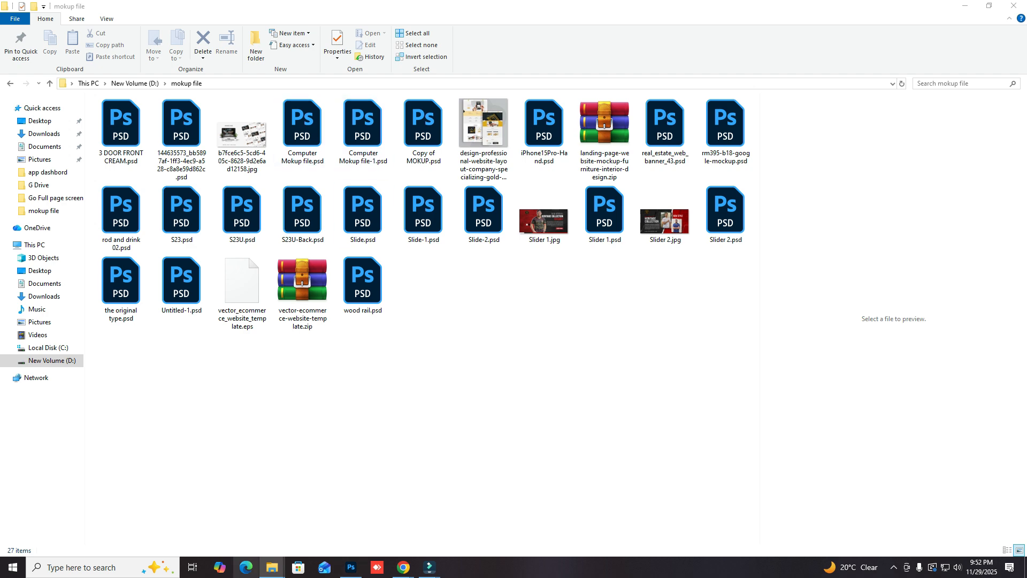
click(351, 567)
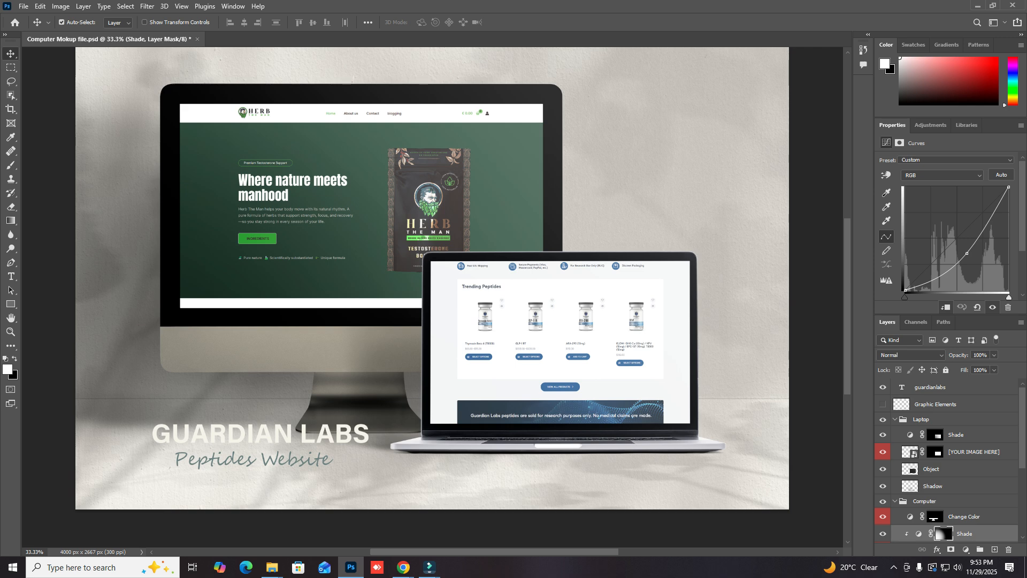
- Open the contents of the Computer group's [YOUR IMAGE HERE]1 smart object for editing
scroll(947, 460, down, 2)
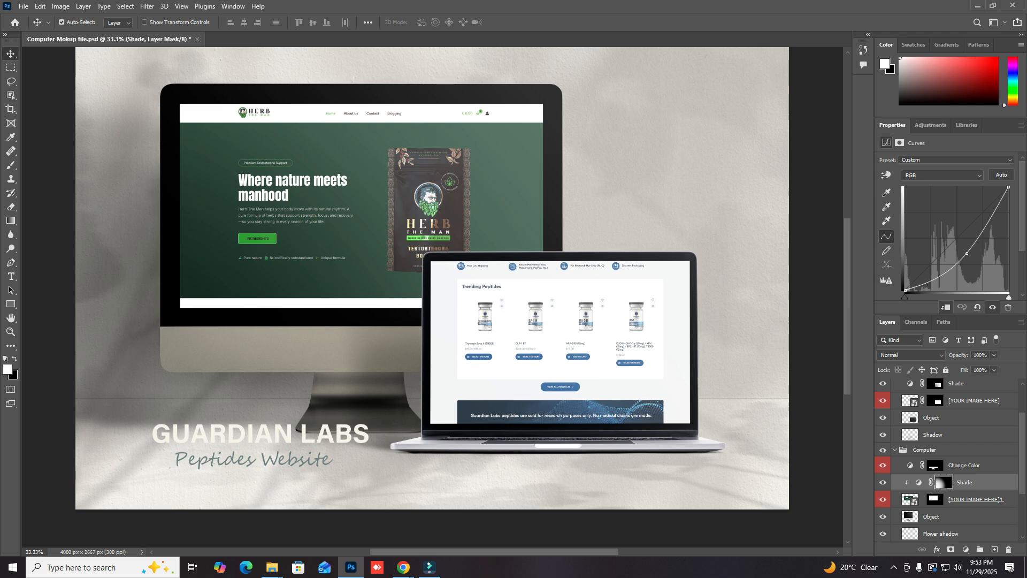
click(950, 500)
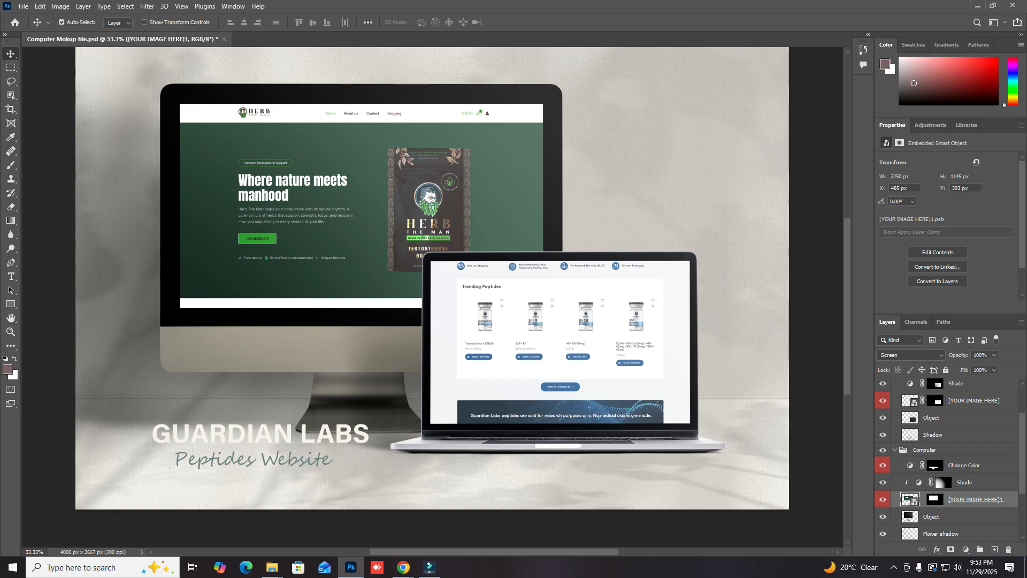
double_click(909, 500)
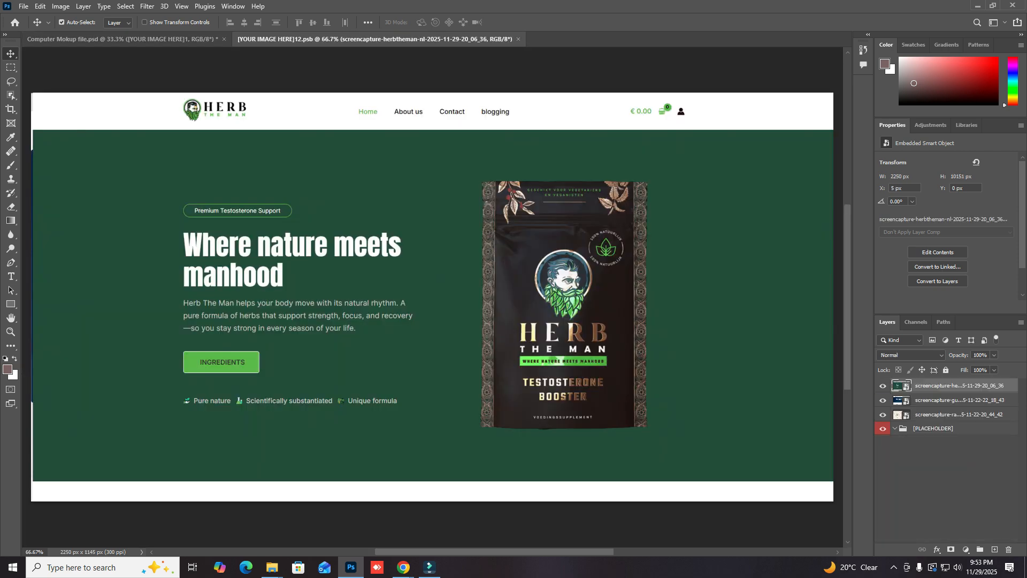
click(123, 39)
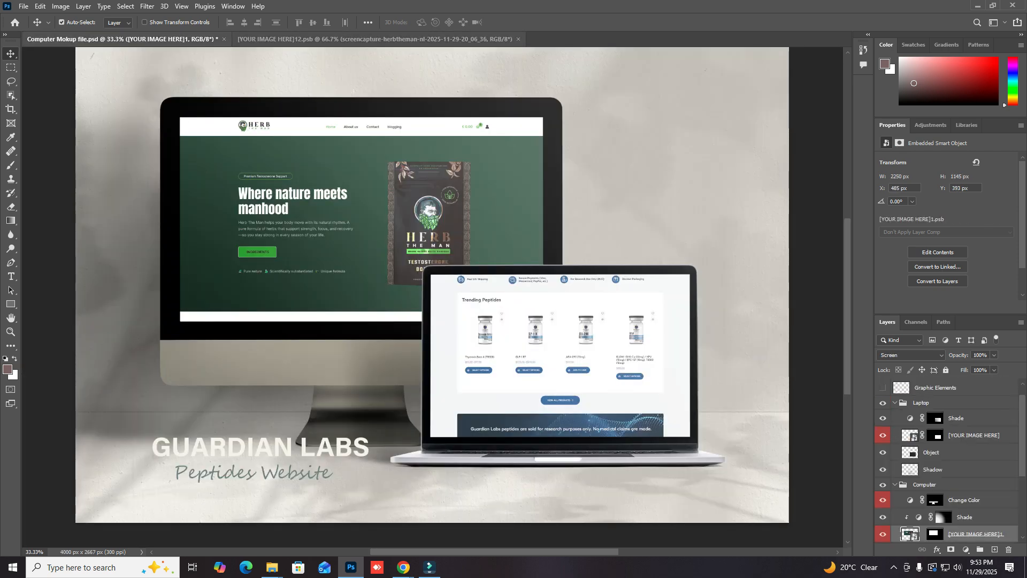
key(ctrl+Tab)
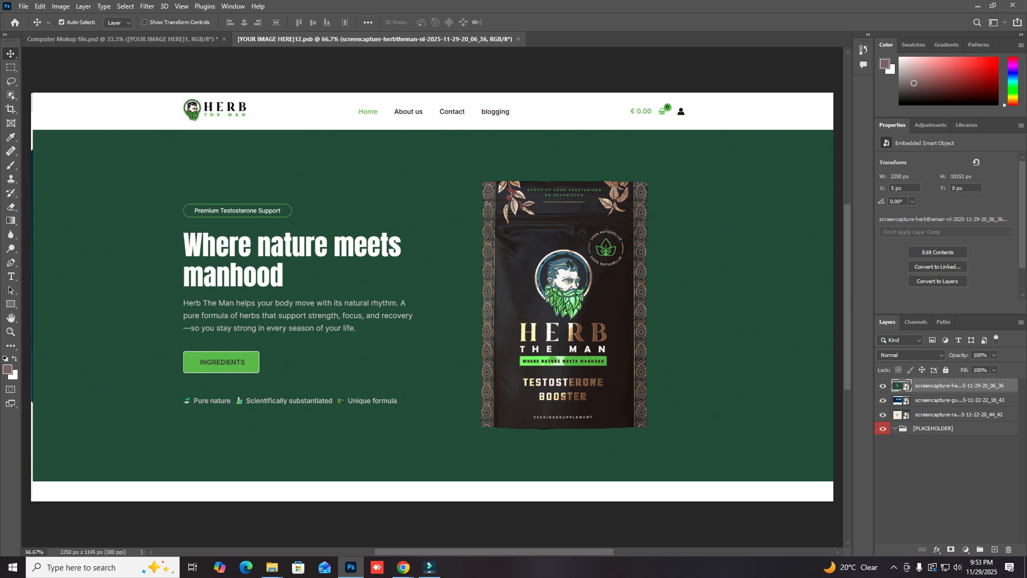
- Bring the Herb The Man full-page screenshot into the smart object from the file folder and scale it to the full 2250 px canvas width
key(ctrl)
key(ctrl+space)
ctrl+alt+click(382, 298)
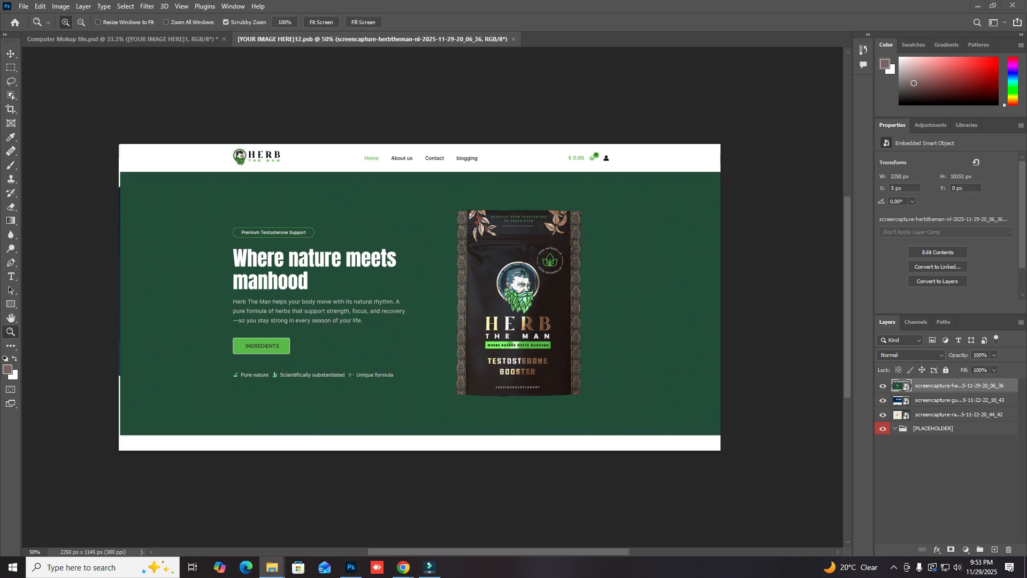
drag(377, 262, 316, 257)
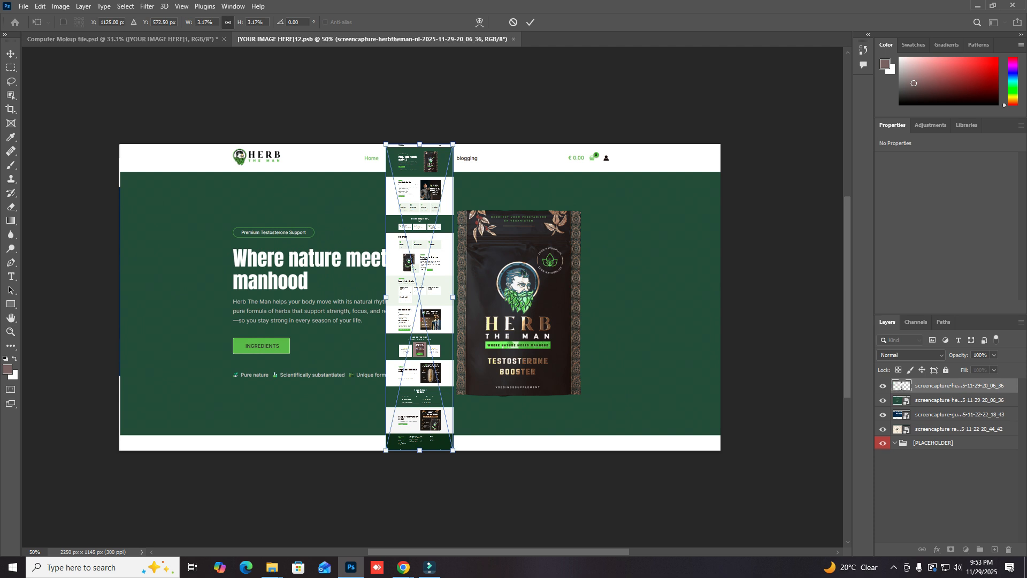
drag(427, 166, 159, 166)
drag(186, 297, 720, 296)
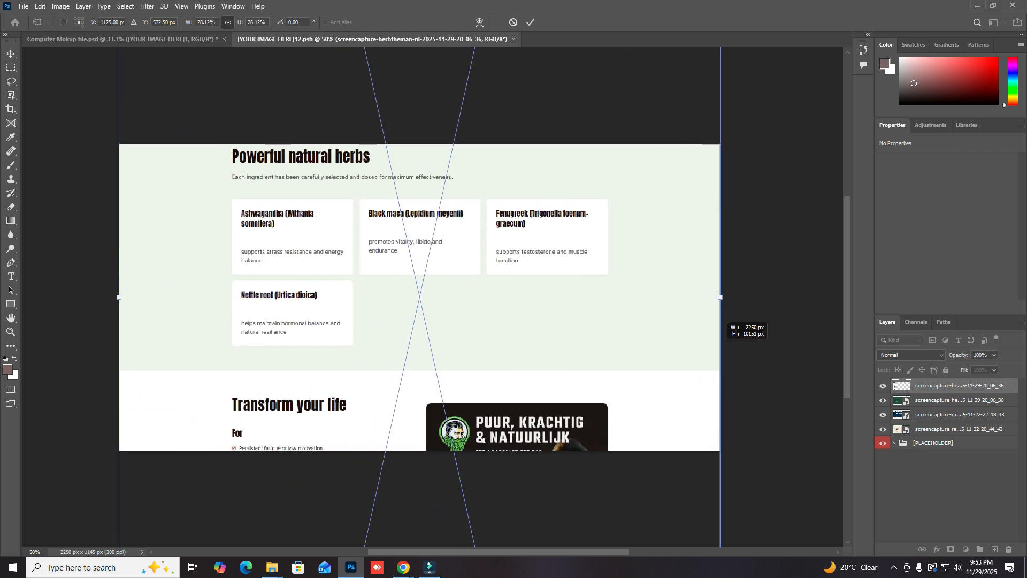
drag(720, 345, 725, 345)
- Move the placed screenshot down until its header and hero section line up with the top and side edges of the canvas
drag(480, 218, 473, 524)
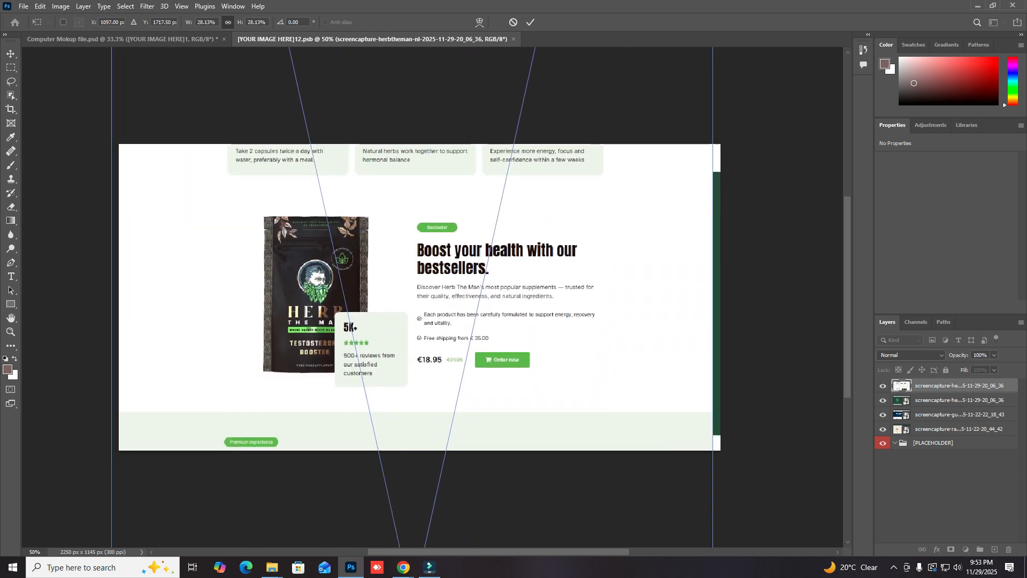
drag(553, 248, 555, 417)
drag(595, 165, 584, 378)
drag(554, 227, 590, 374)
drag(585, 198, 581, 387)
drag(573, 172, 569, 430)
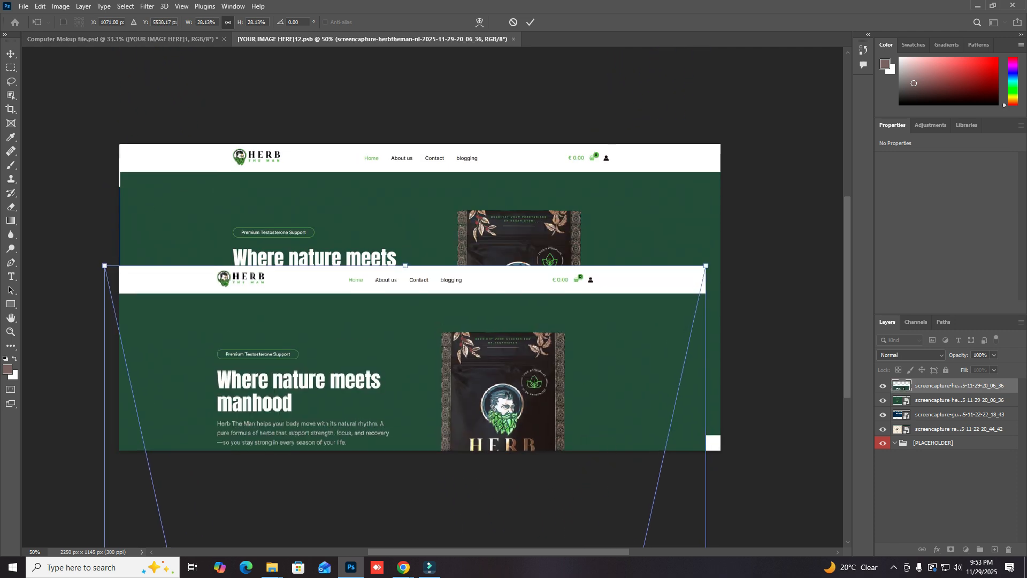
drag(547, 348, 568, 211)
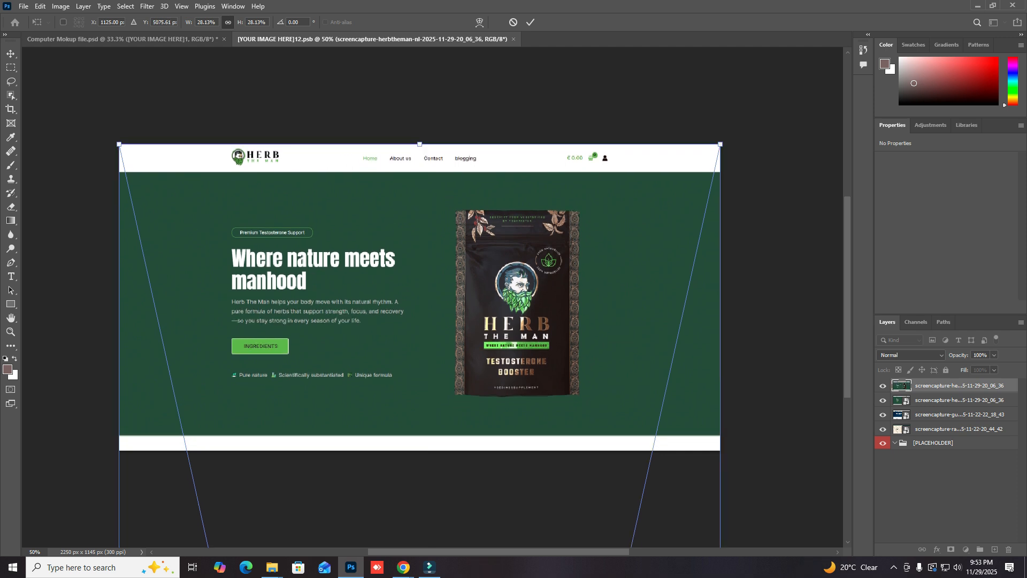
- Place the screenshot, save the computer screen's smart object and close it to return to the mockup
key(ctrl+s)
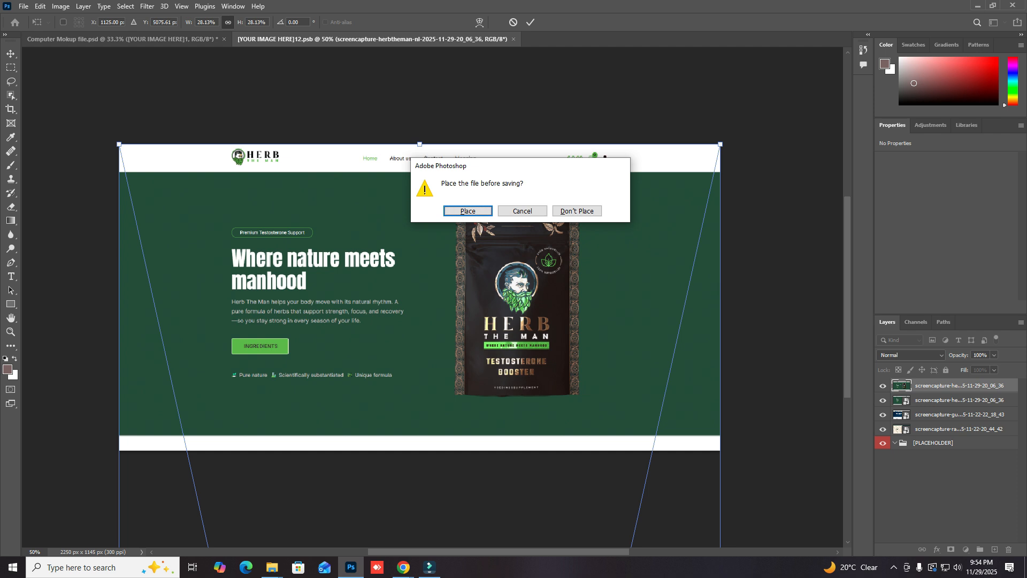
key(Return)
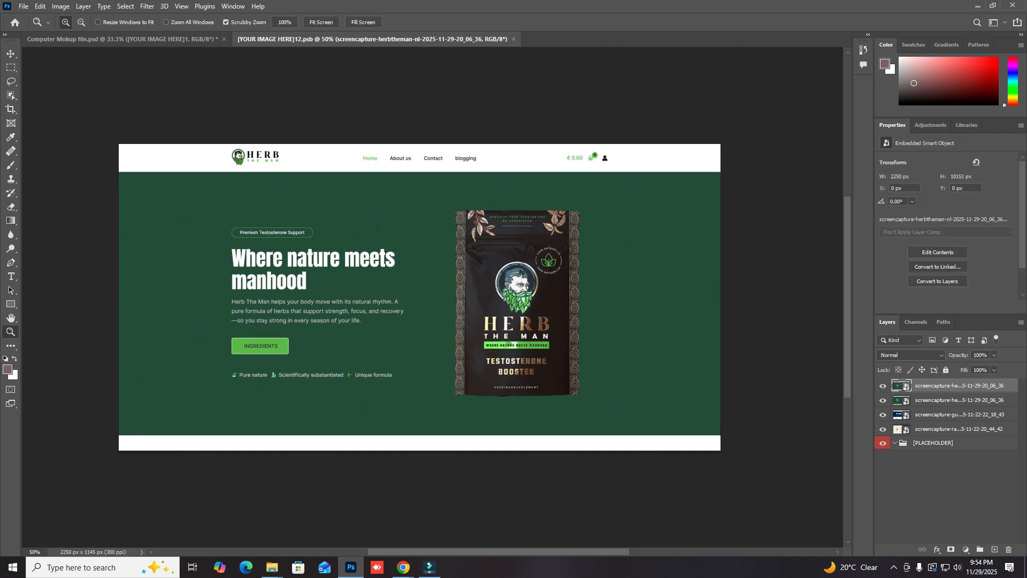
click(126, 39)
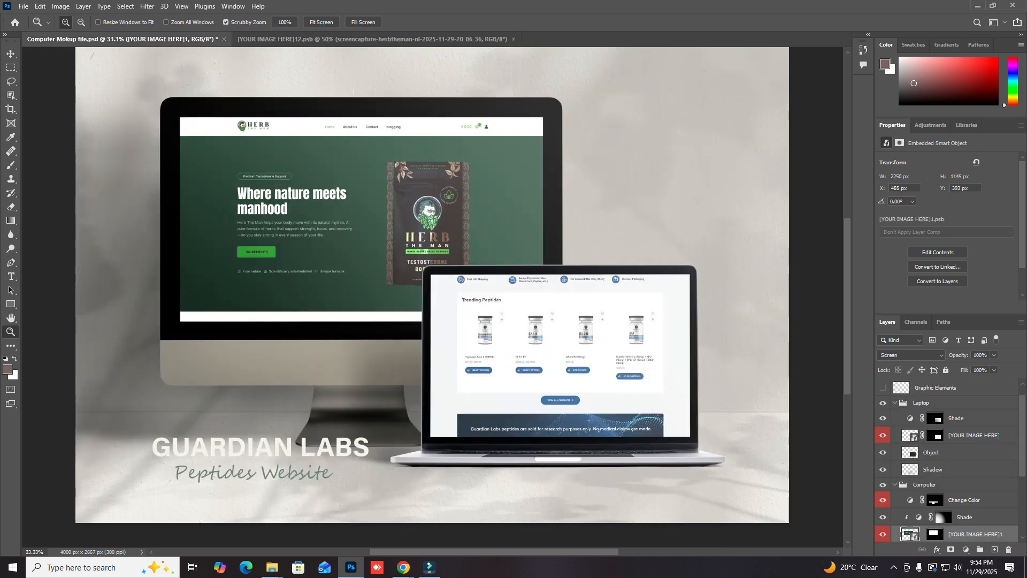
click(373, 39)
key(ctrl+w)
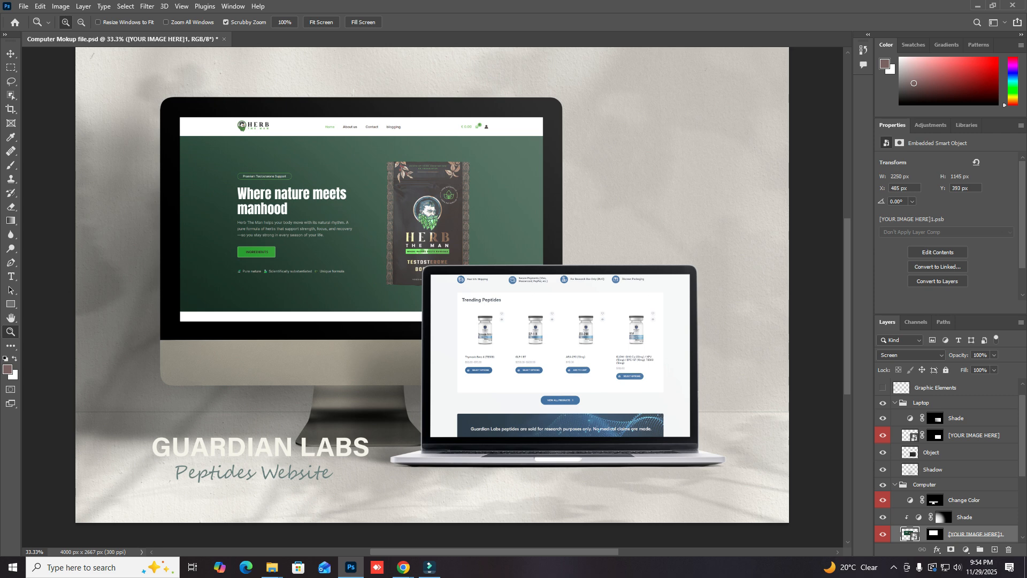
- Check the effect of the Laptop group's Shade layer by hiding and showing it
scroll(432, 297, up, 2)
key(v)
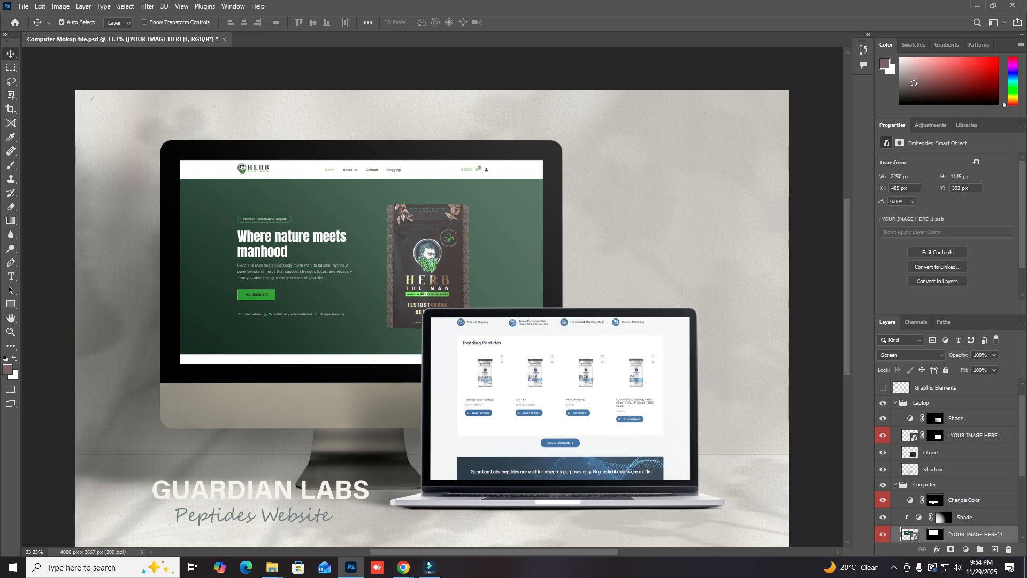
click(573, 401)
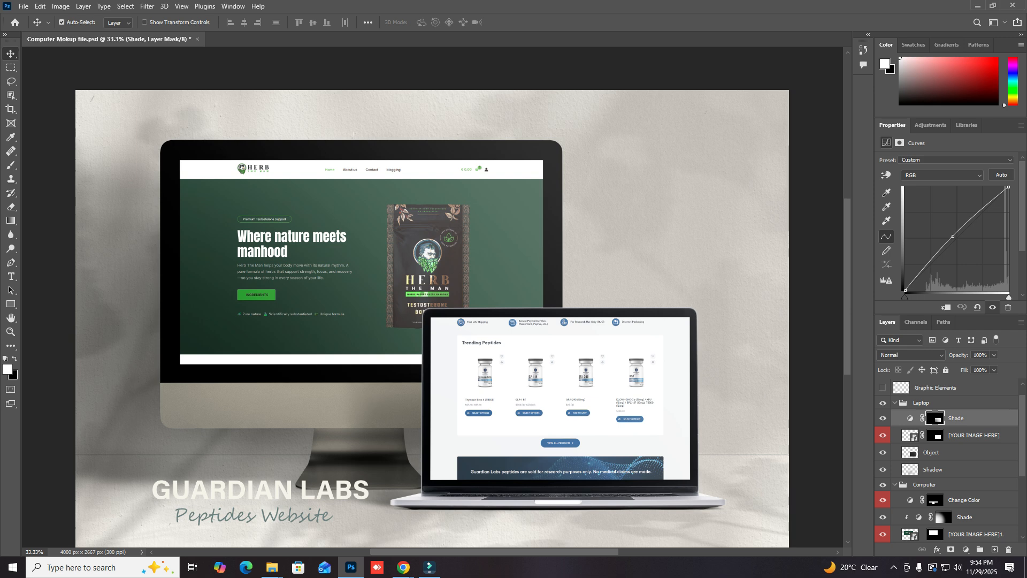
click(882, 418)
click(883, 418)
click(883, 419)
click(882, 418)
- Open the contents of the Laptop group's [YOUR IMAGE HERE] smart object and compare them with the mockup
double_click(910, 436)
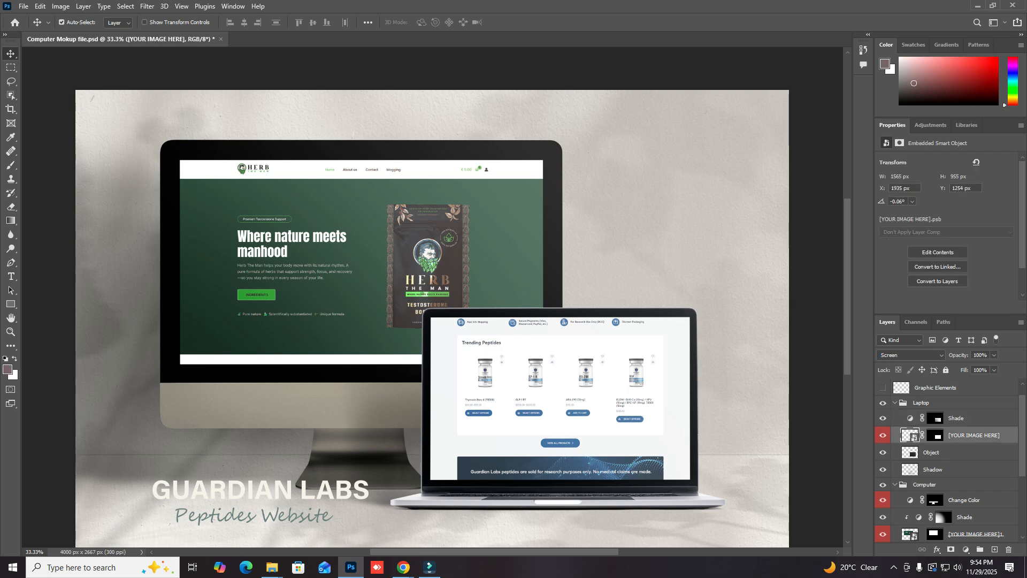
click(121, 39)
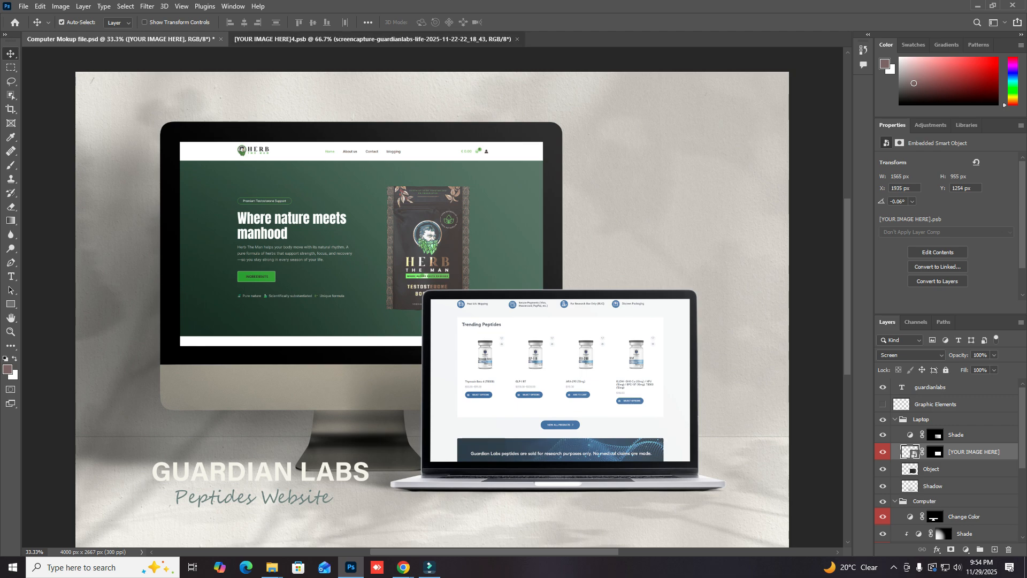
click(373, 39)
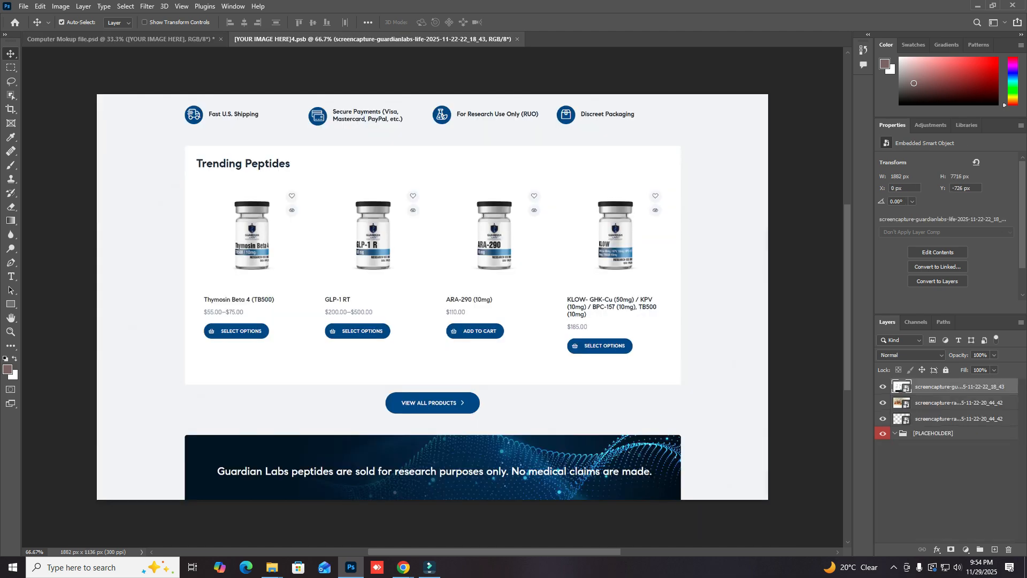
click(121, 39)
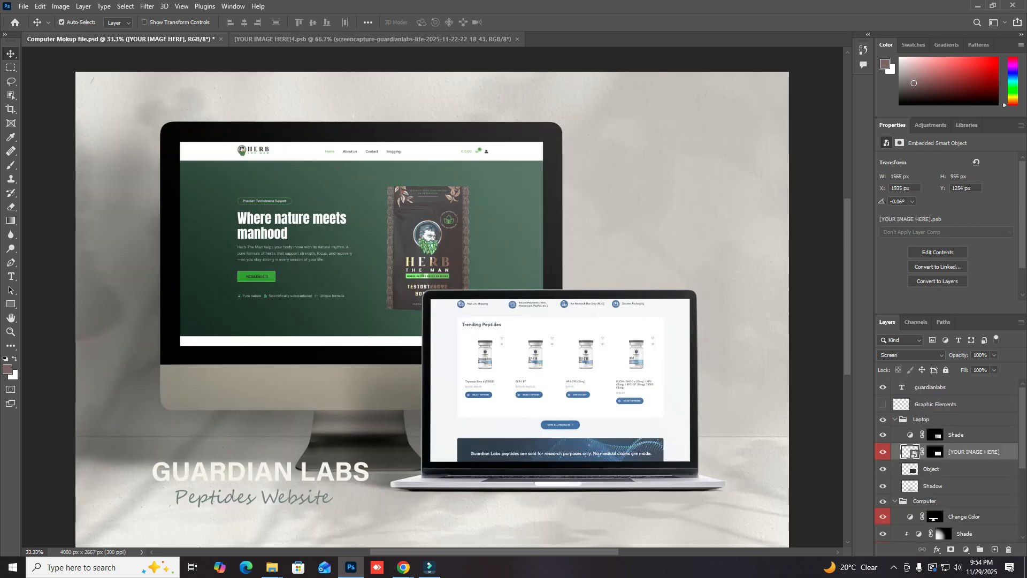
click(373, 39)
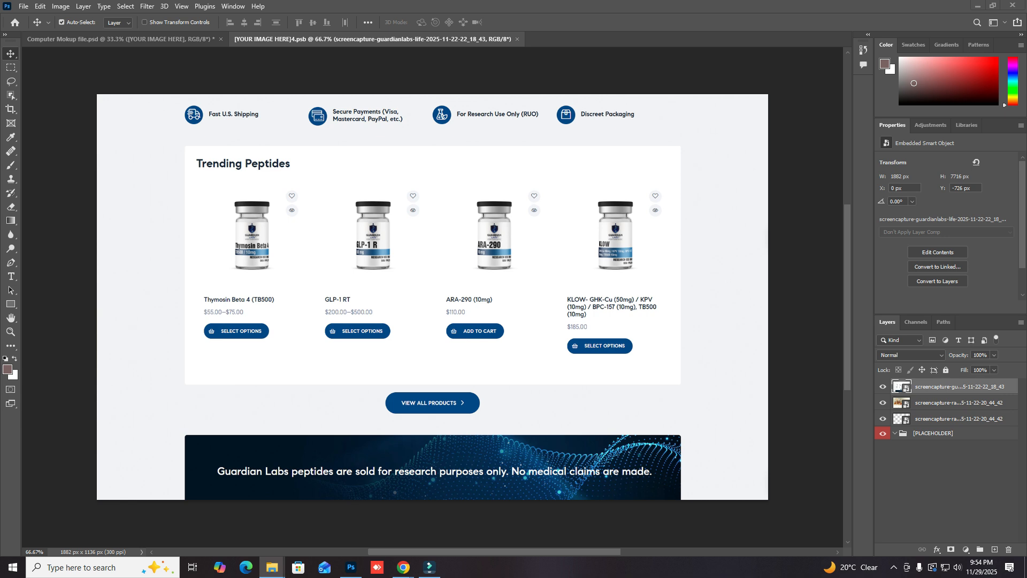
- Bring the Herb The Man full-page screenshot into the laptop smart object and scale it to the full 1882 px canvas width
drag(1025, 185, 343, 251)
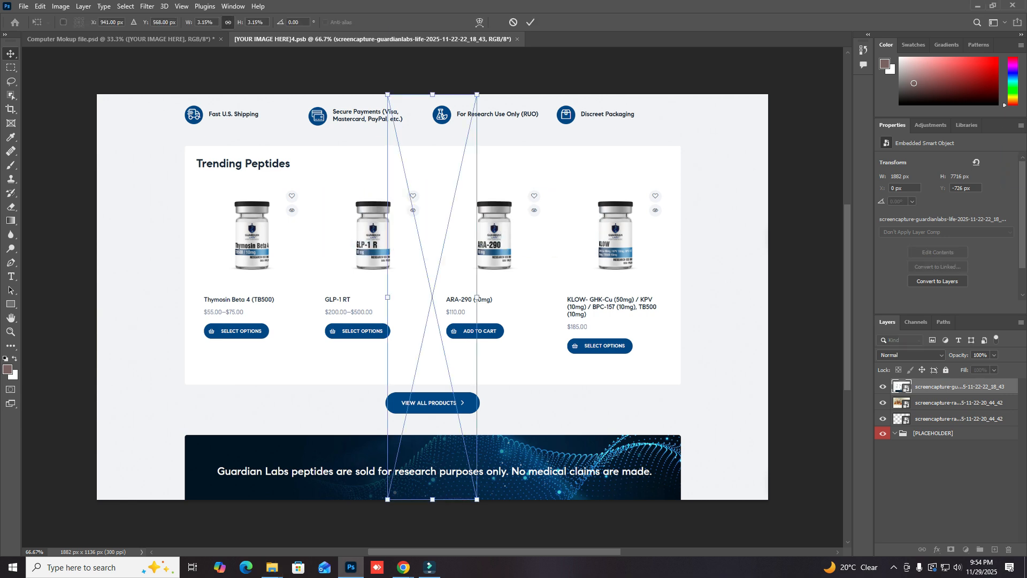
drag(421, 256, 154, 195)
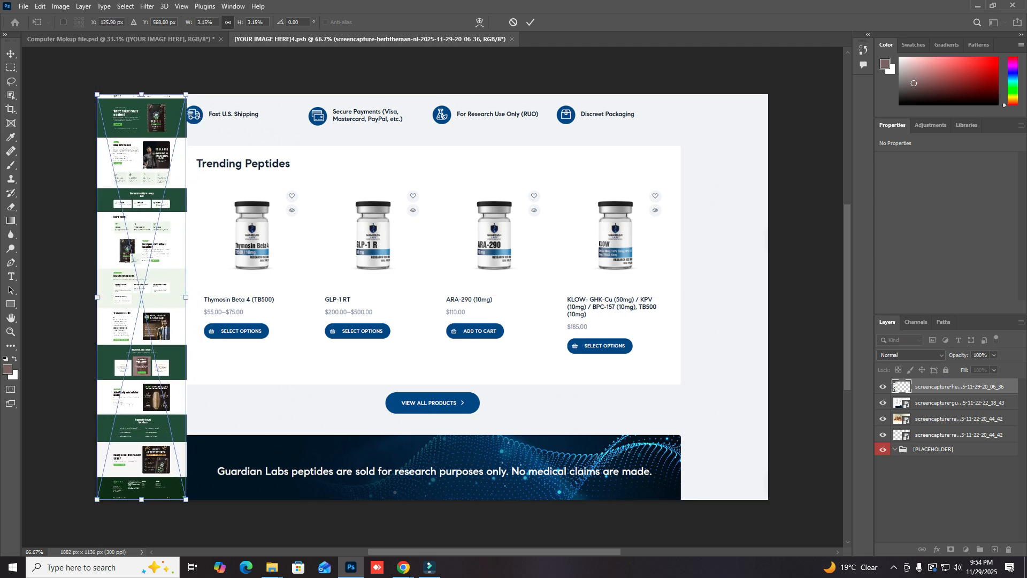
drag(185, 297, 768, 297)
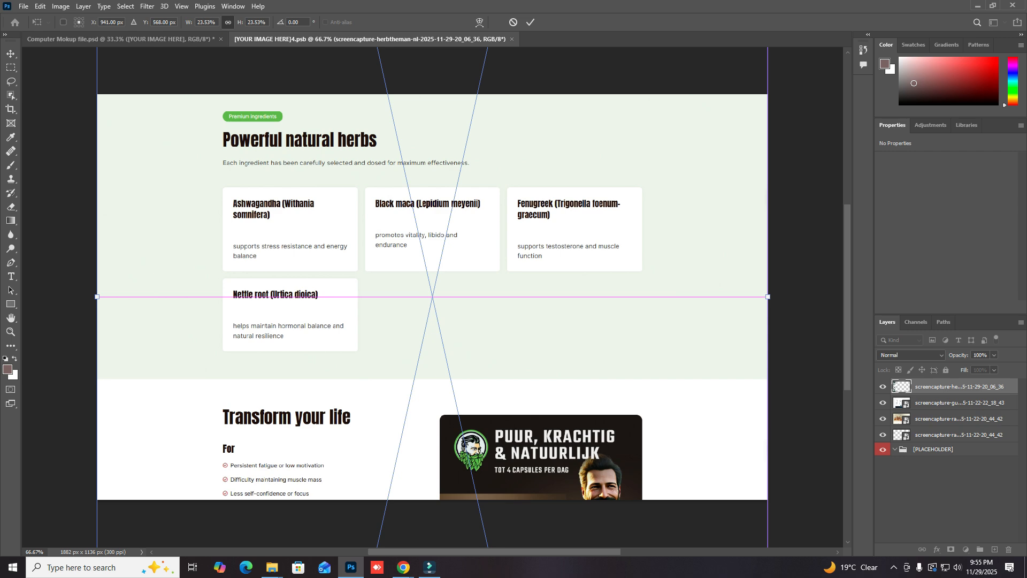
- Move the screenshot down to show its "Meet Herb The Man" section, flush with the canvas sides, and undo the slight enlargement
drag(543, 379, 548, 258)
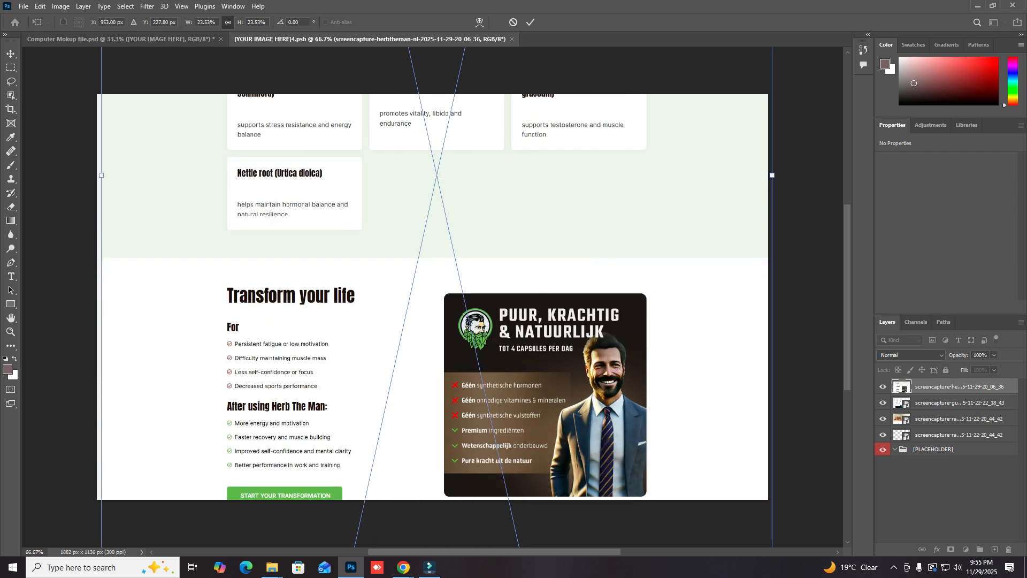
drag(552, 318, 611, 482)
drag(608, 250, 608, 455)
drag(633, 207, 606, 381)
drag(642, 229, 614, 411)
drag(655, 297, 656, 318)
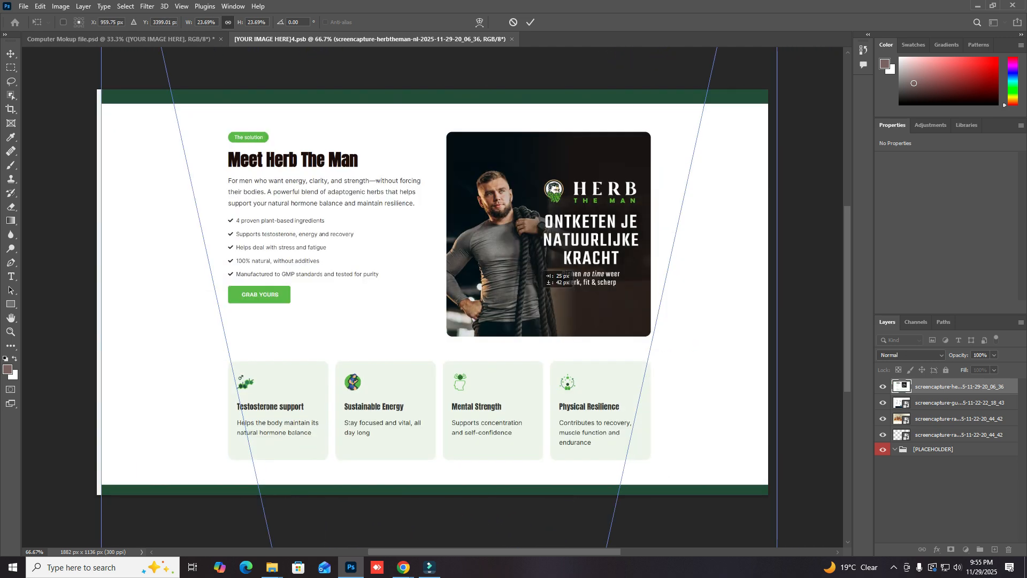
drag(542, 293, 537, 293)
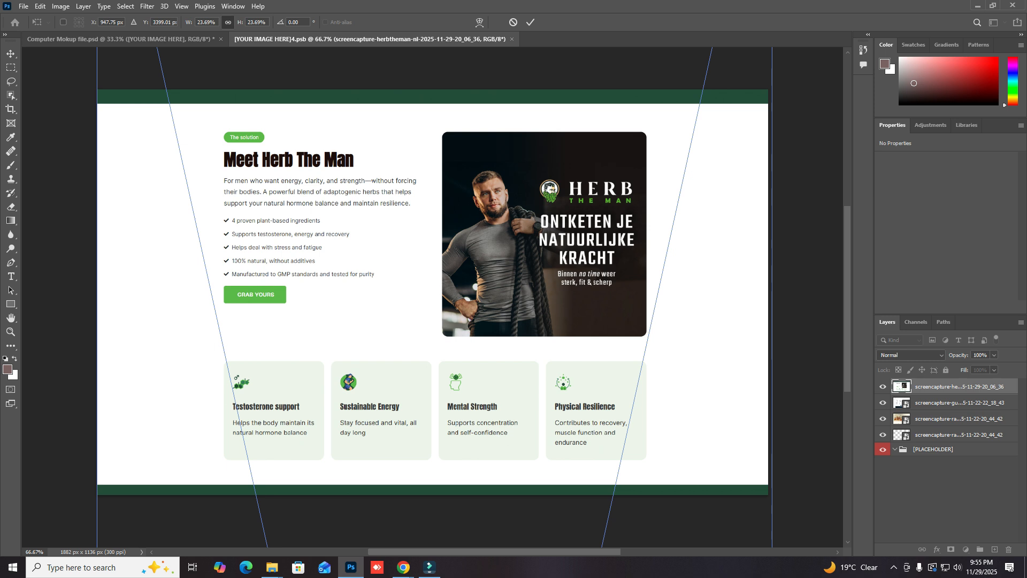
key(ctrl+z)
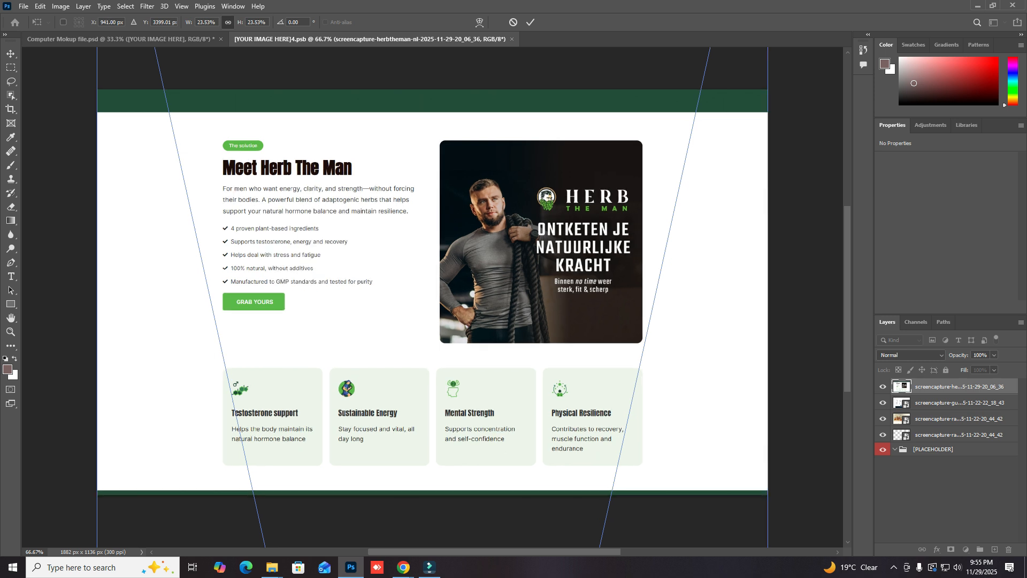
- Align the start of the white "Meet Herb The Man" section with the canvas top, then place the screenshot and save the smart object
drag(512, 151, 542, 436)
drag(610, 205, 597, 105)
drag(581, 348, 572, 178)
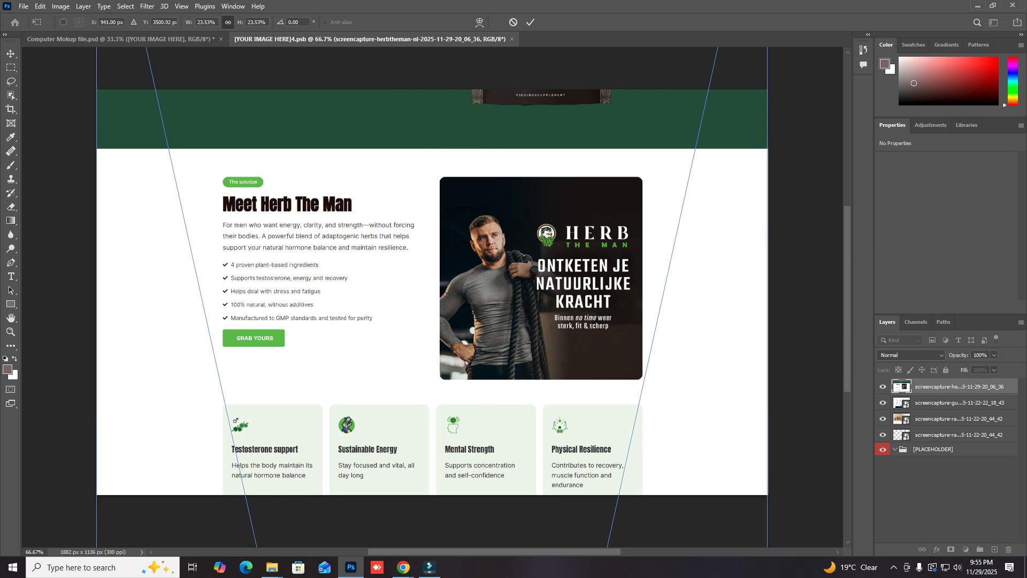
drag(565, 313, 564, 253)
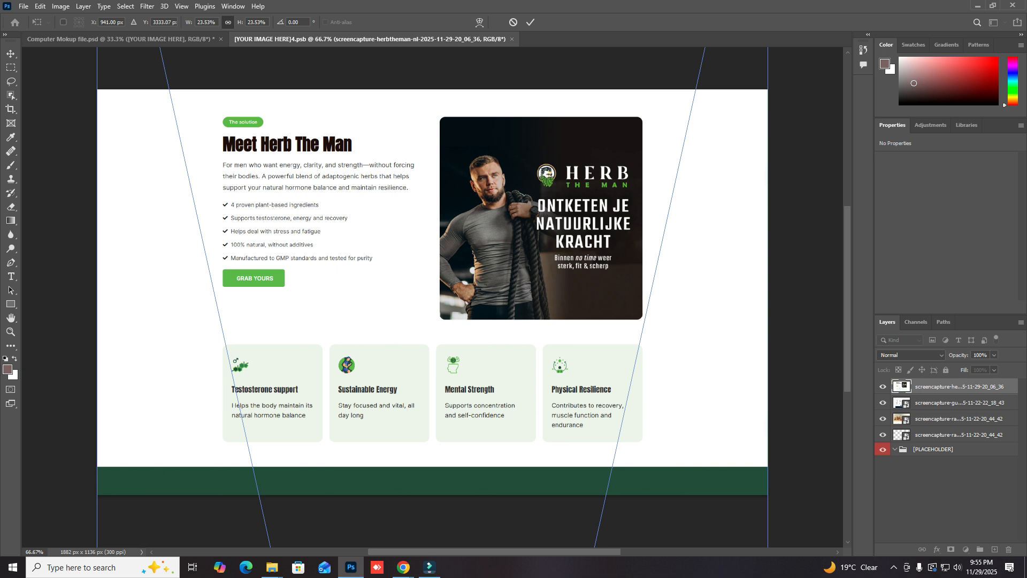
key(ctrl+s)
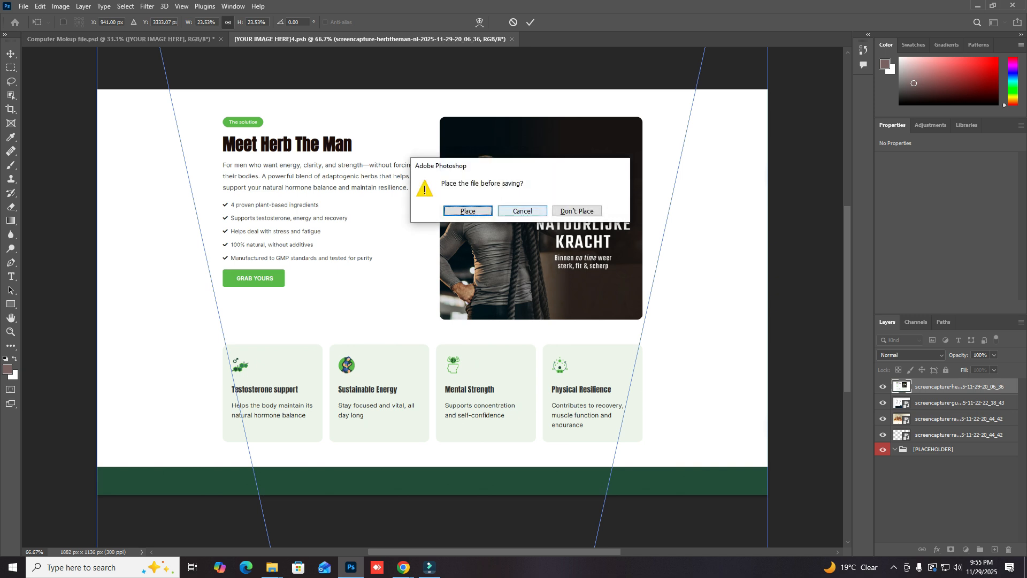
click(465, 211)
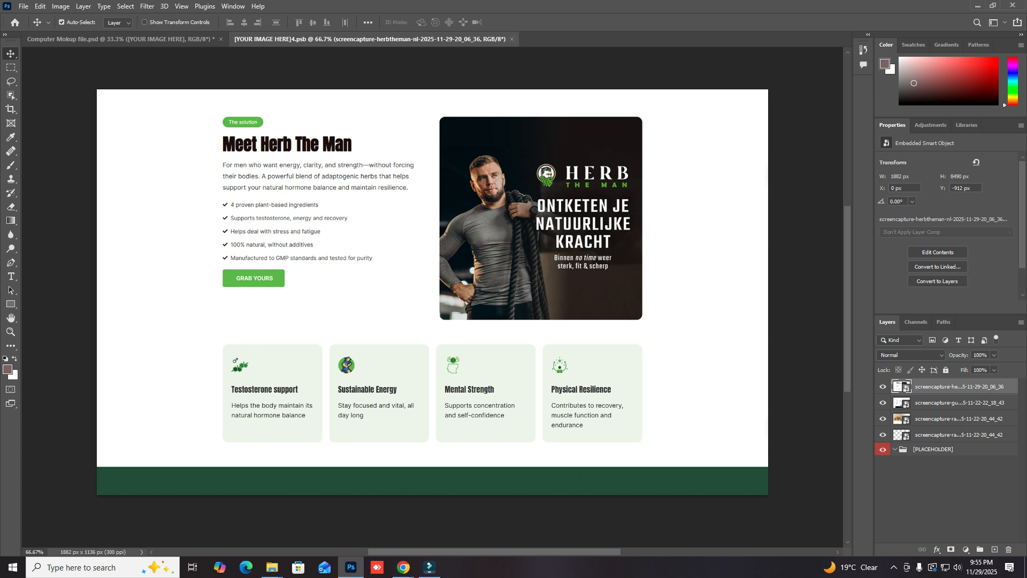
- Close the laptop screen's smart object document and return to the computer mockup file
click(512, 39)
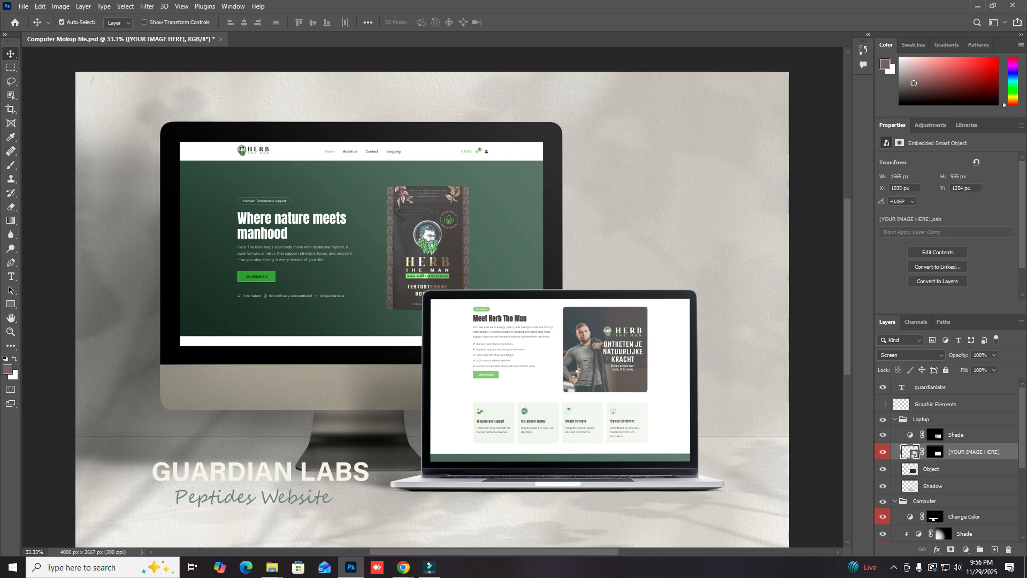
double_click(902, 387)
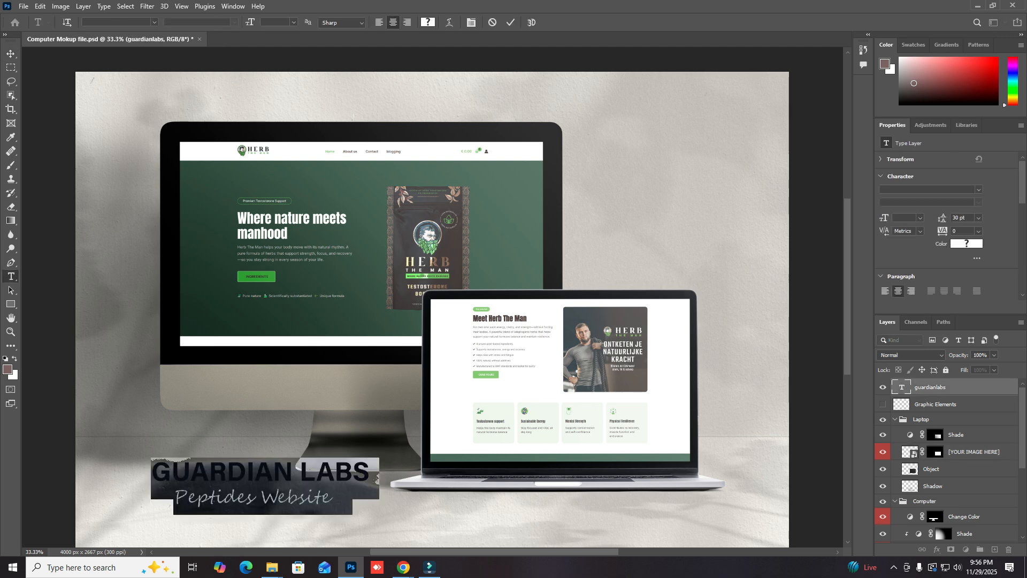
click(11, 53)
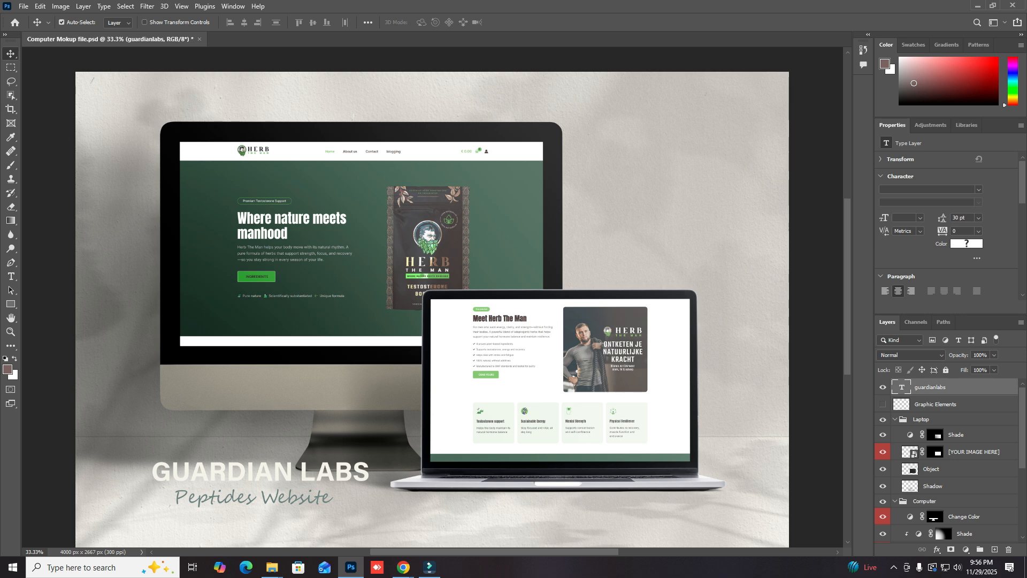
double_click(930, 387)
double_click(902, 387)
click(277, 490)
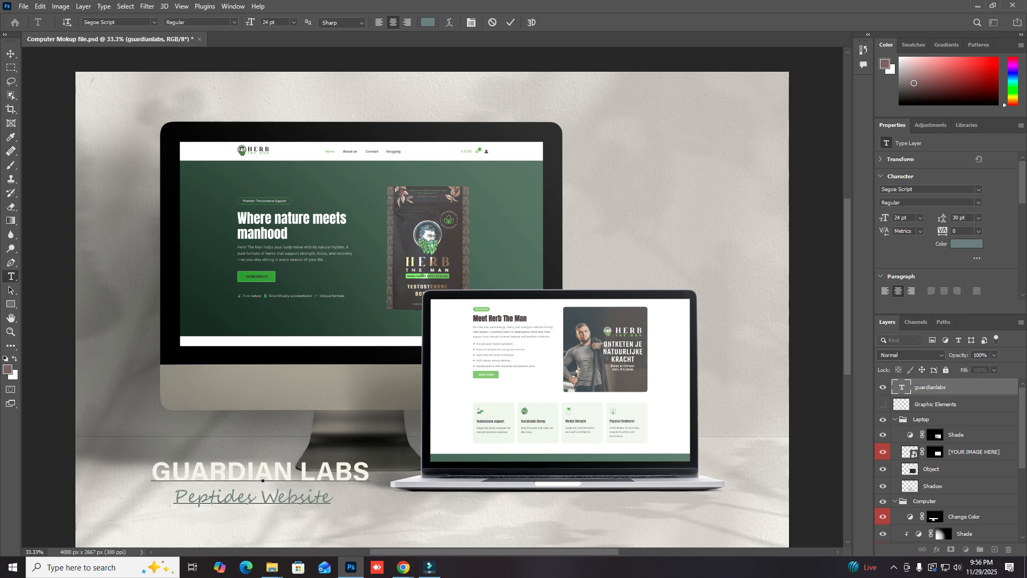
drag(331, 496, 173, 498)
click(287, 496)
key(alt+Tab)
click(23, 7)
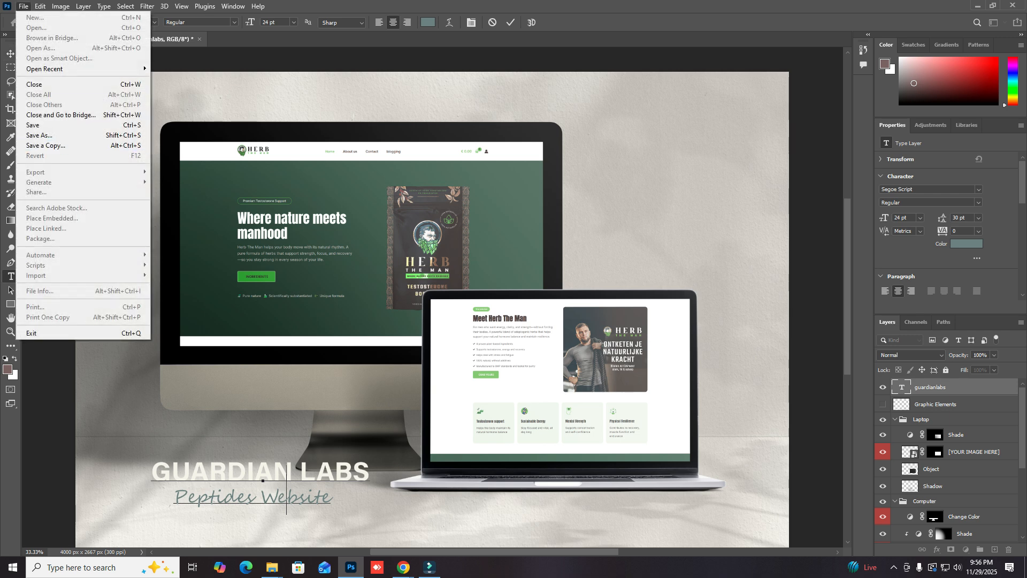
click(10, 54)
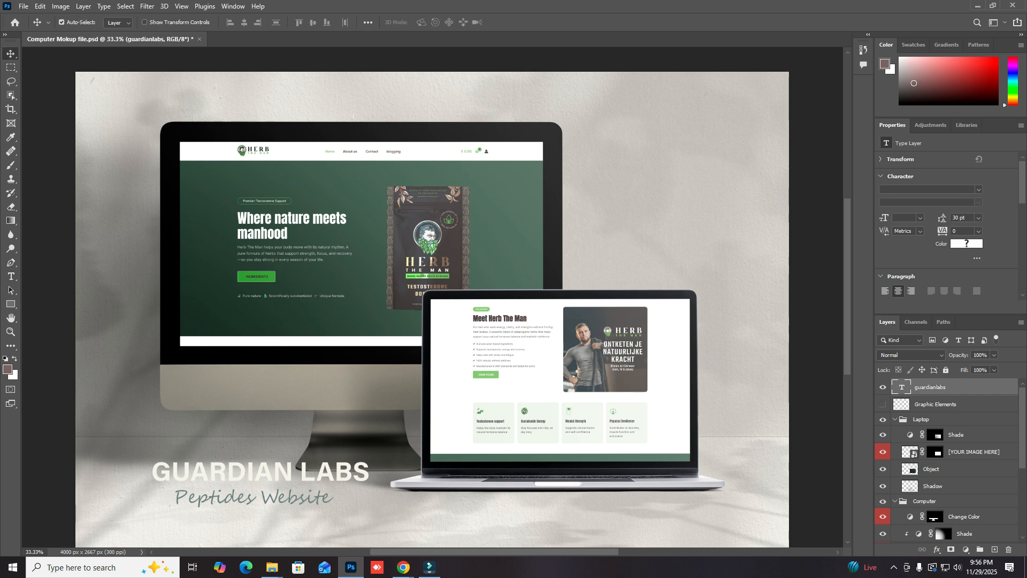
- Start an Export As of the whole mockup and choose JPG format with Good quality
click(24, 6)
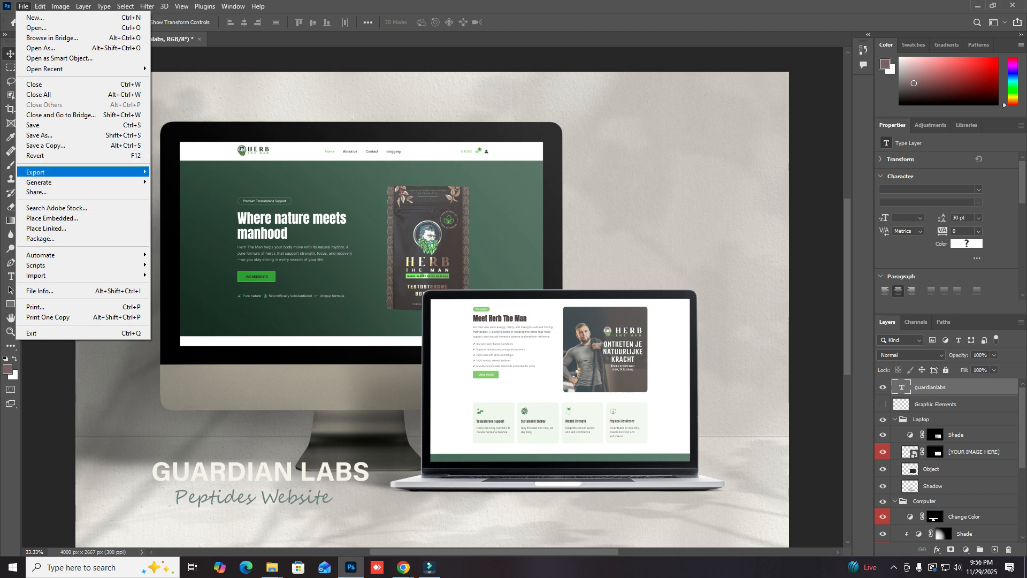
mouse_move(81, 171)
click(174, 182)
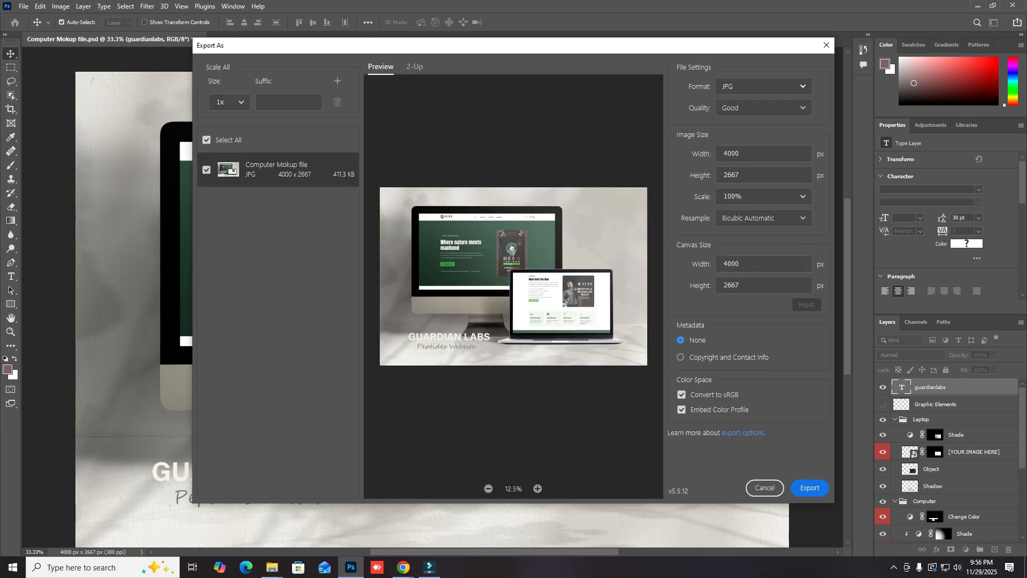
click(763, 86)
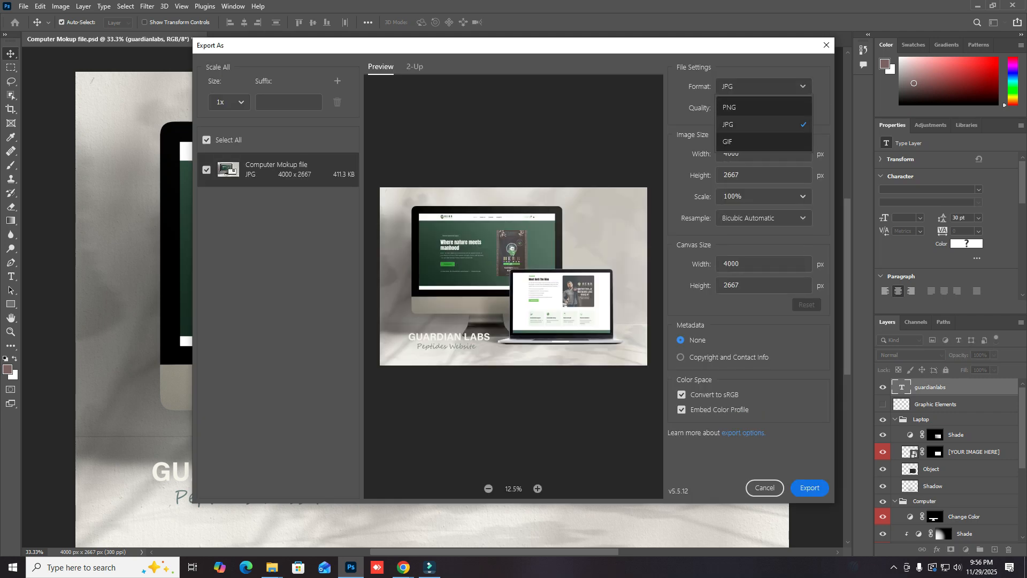
click(763, 124)
click(763, 107)
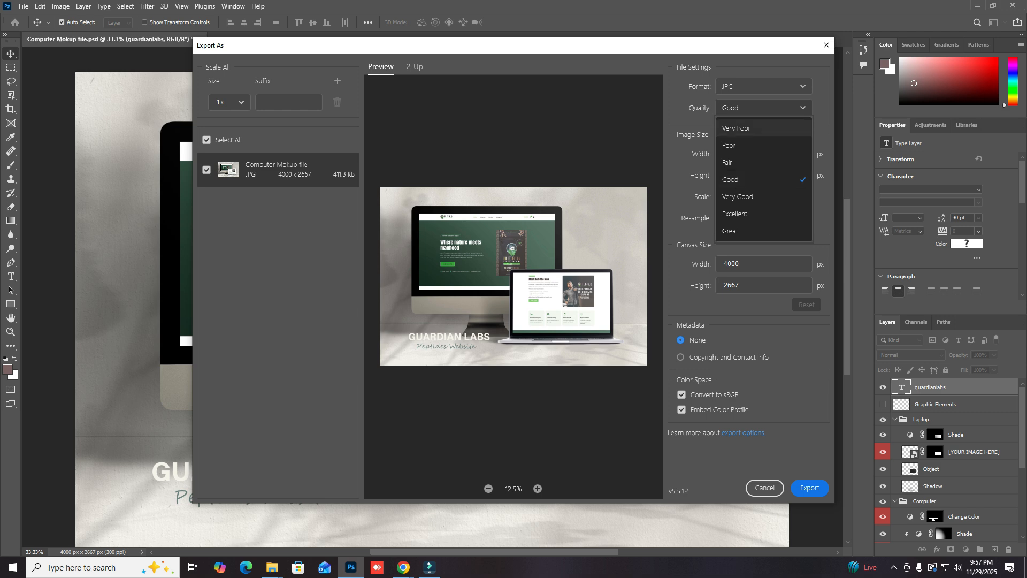
click(763, 180)
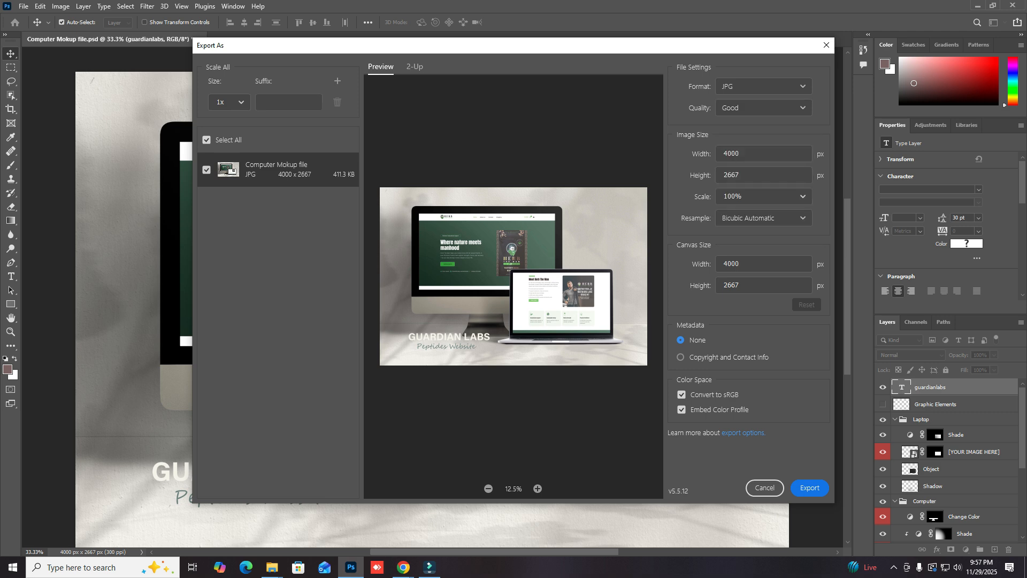
scroll(436, 297, up, 1)
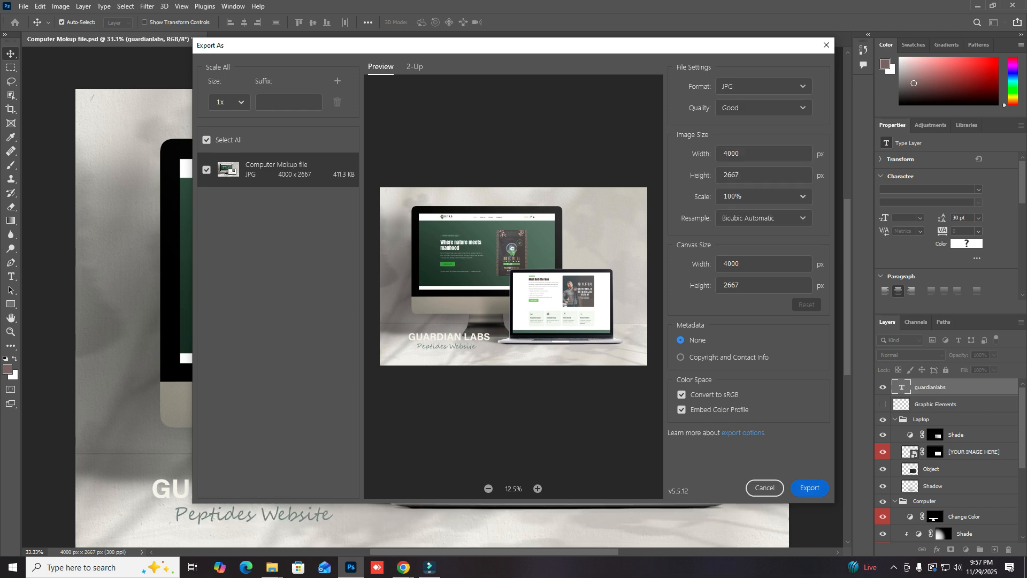
- Export the mockup to the Desktop folder under the file name Computer Mokup file.jpg
click(810, 488)
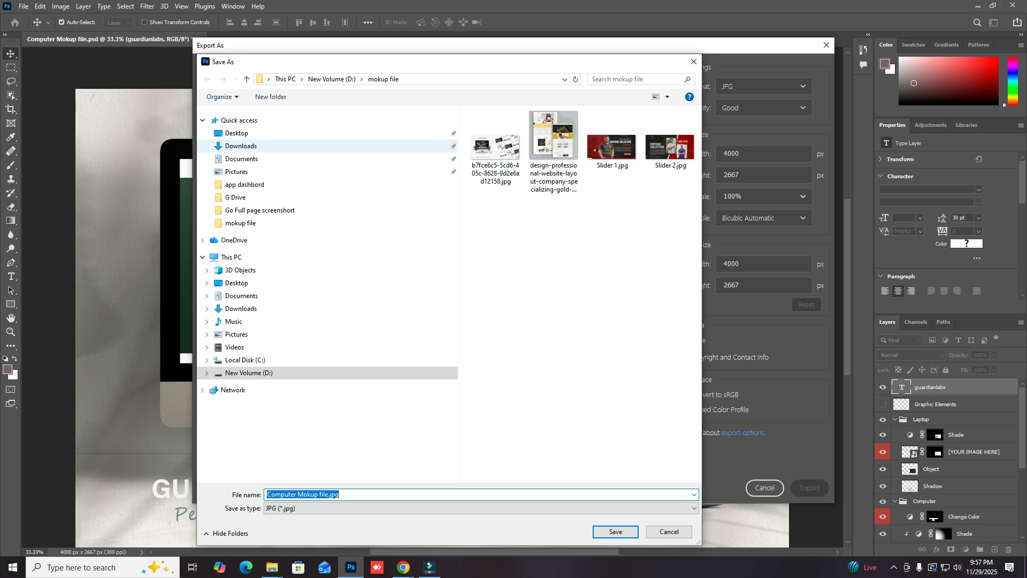
click(236, 133)
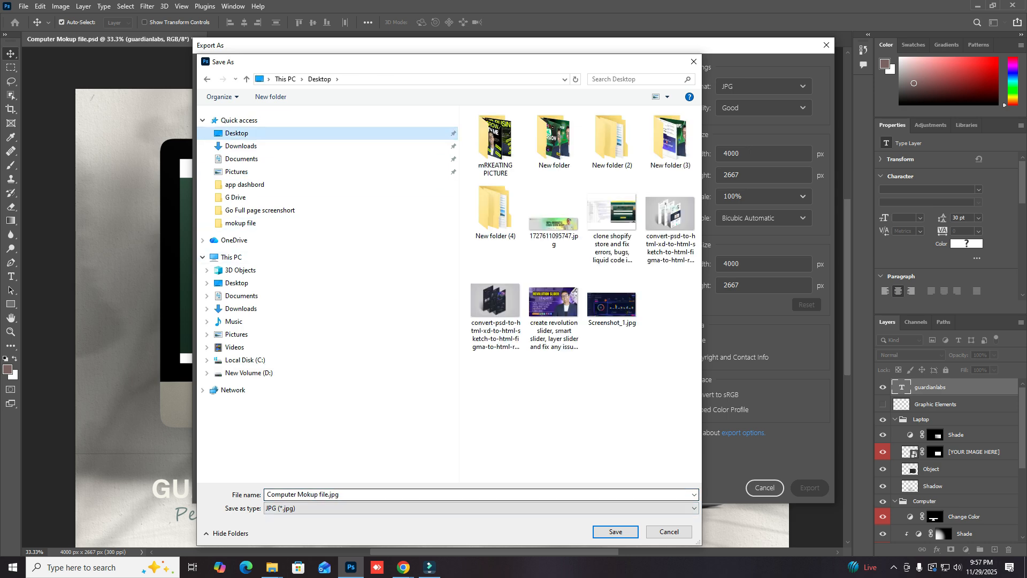
click(407, 495)
drag(375, 495, 266, 496)
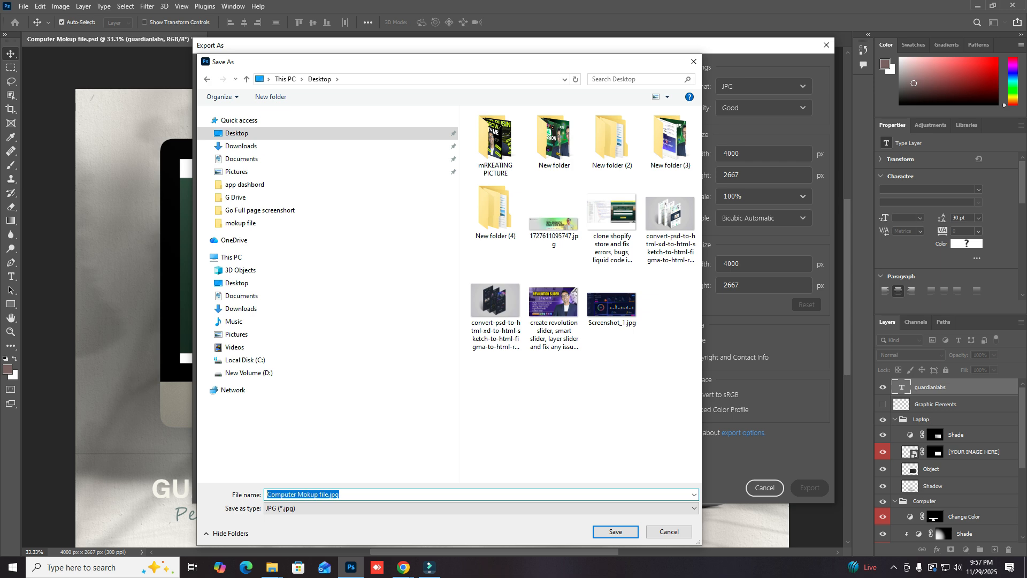
click(347, 495)
drag(345, 495, 265, 495)
click(342, 436)
click(615, 531)
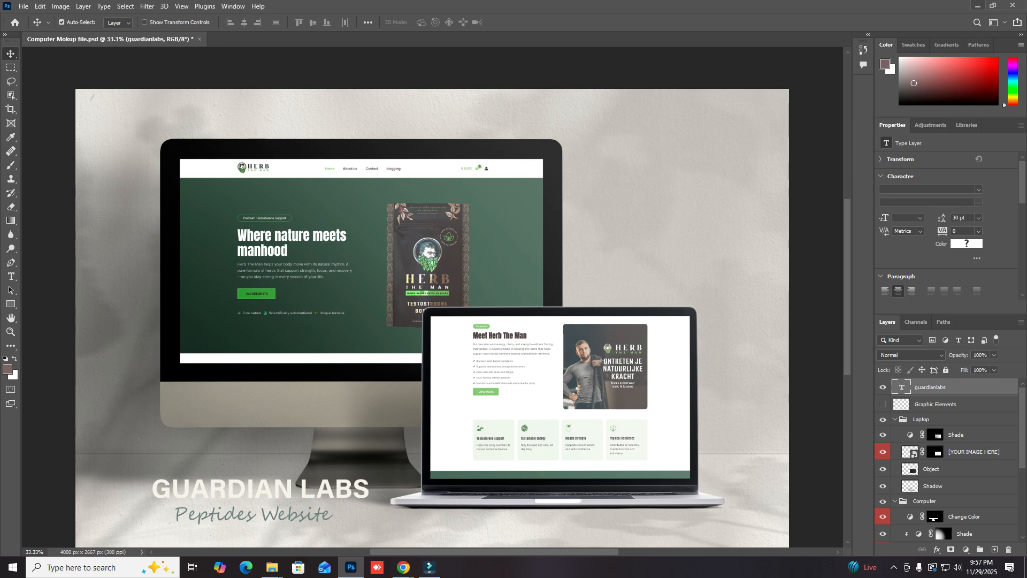
- Switch to the desktop, move Computer Mokup file.jpg to an empty area near the middle, and open it in a maximized image viewer
click(975, 5)
click(975, 5)
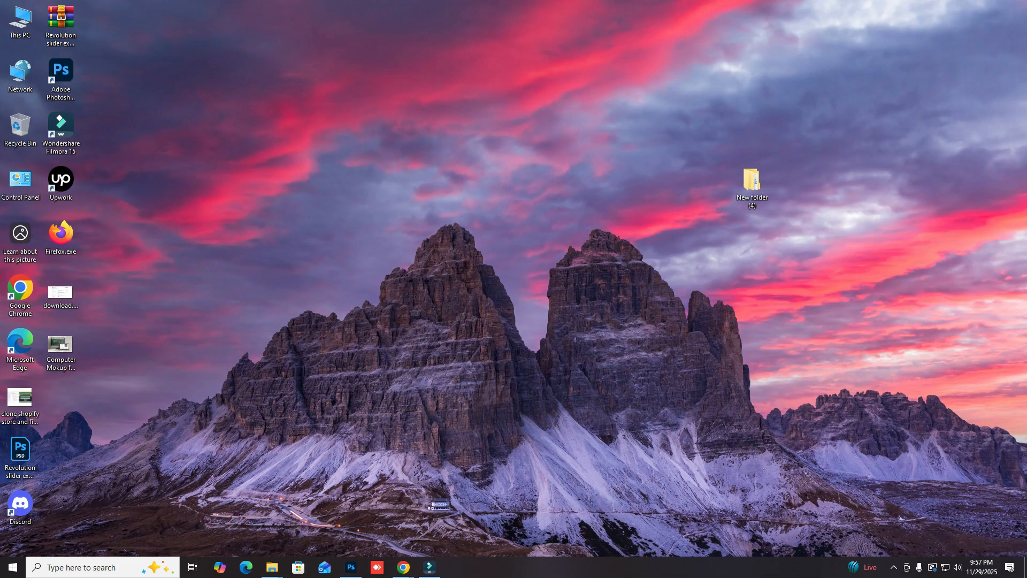
drag(60, 345, 630, 348)
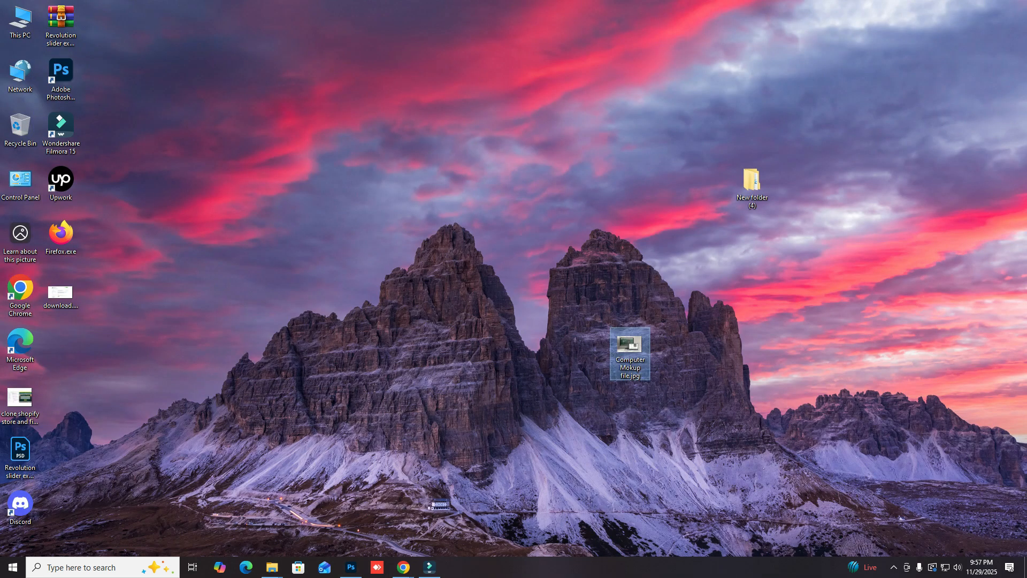
double_click(630, 347)
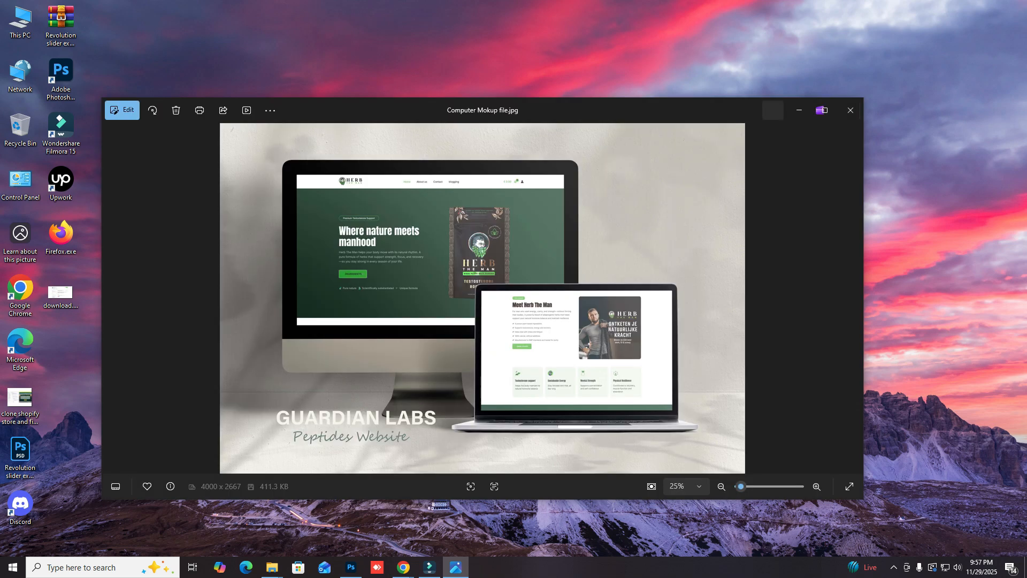
click(824, 110)
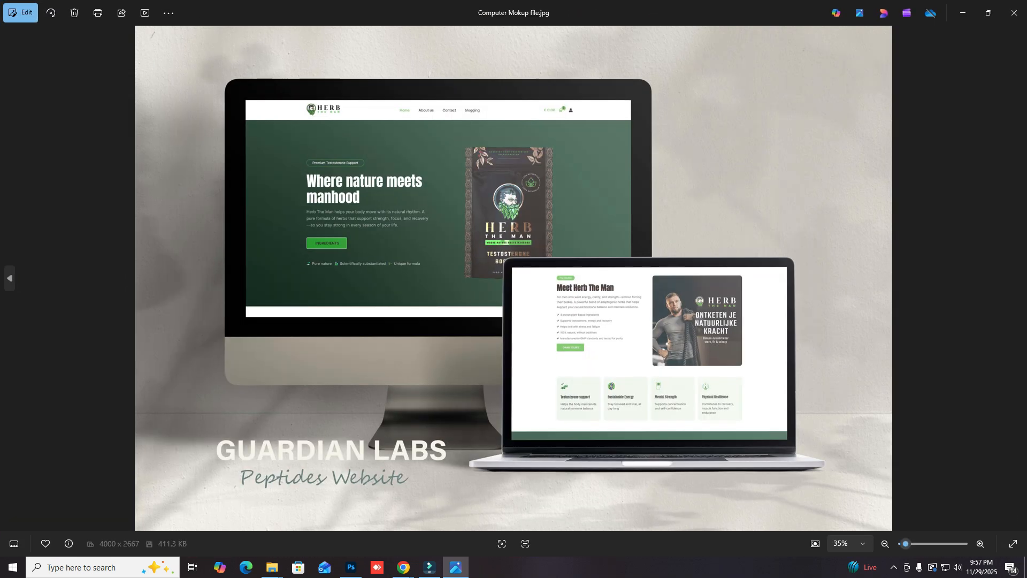